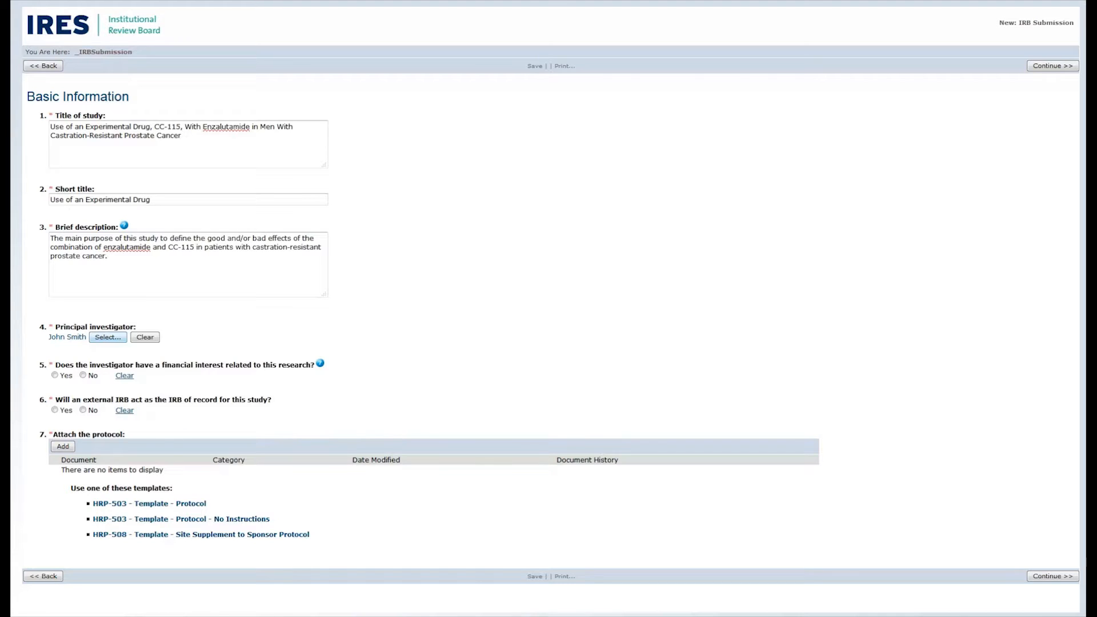
# Step: Open the person chooser for the principal investigator and view its filter options
pyautogui.click(108, 337)
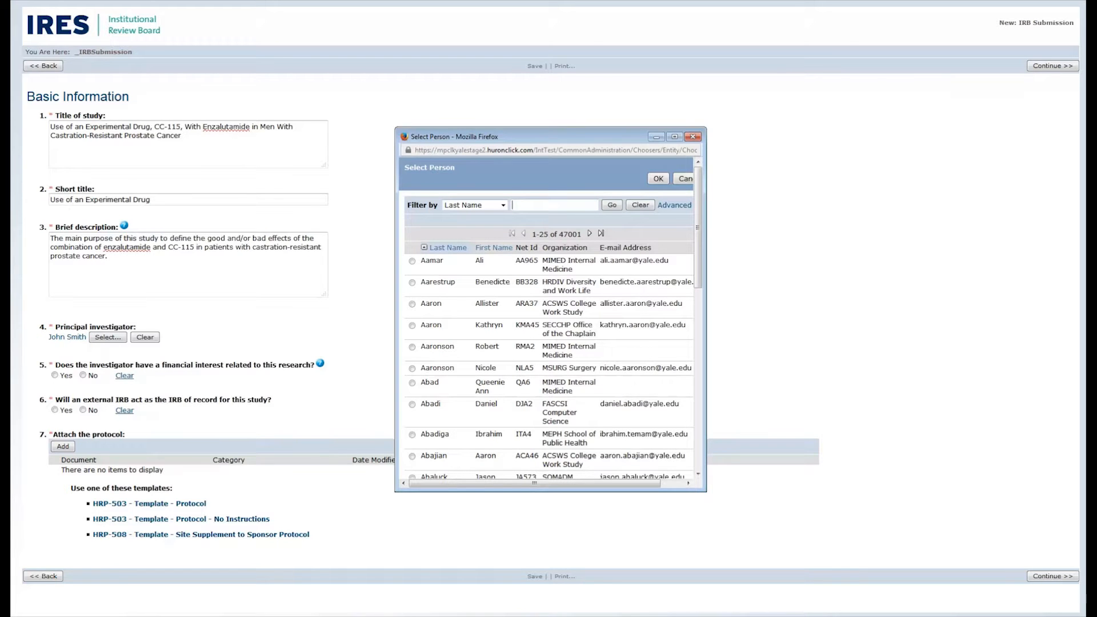
pyautogui.click(503, 206)
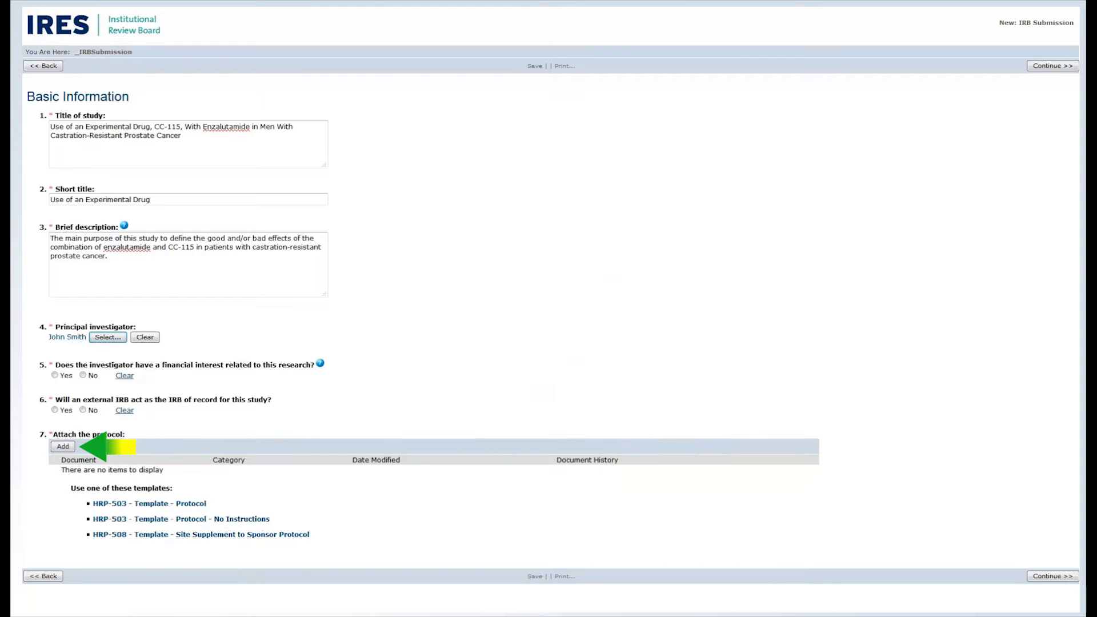
# Step: Answer No to the investigator's financial interest question and attach Biomedical Protocol Template.docx as the protocol
pyautogui.click(83, 376)
pyautogui.click(63, 447)
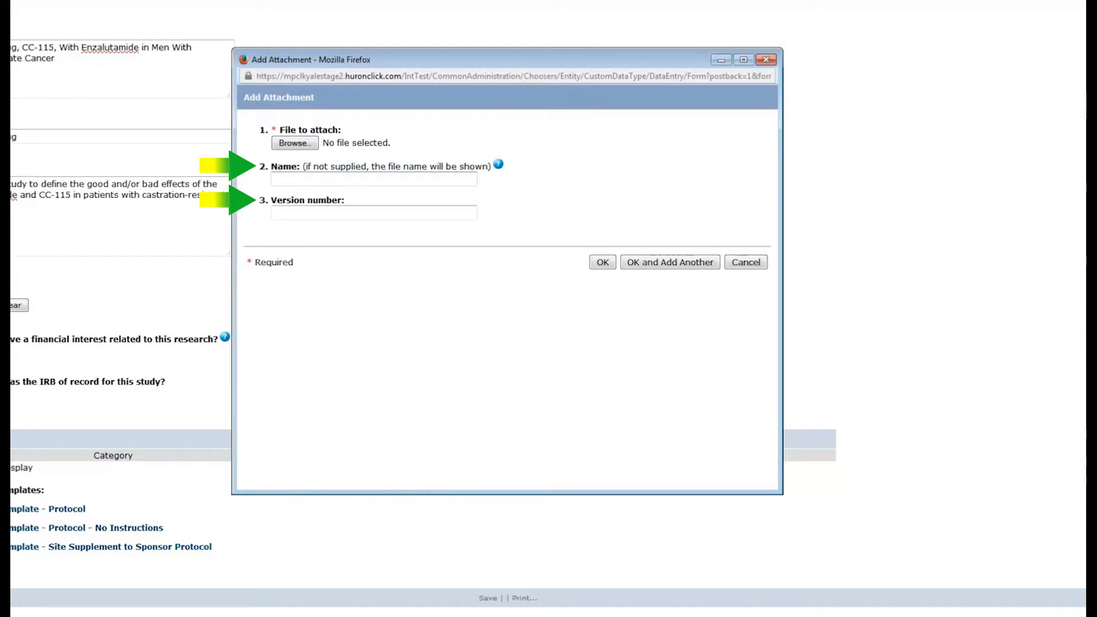
pyautogui.click(295, 143)
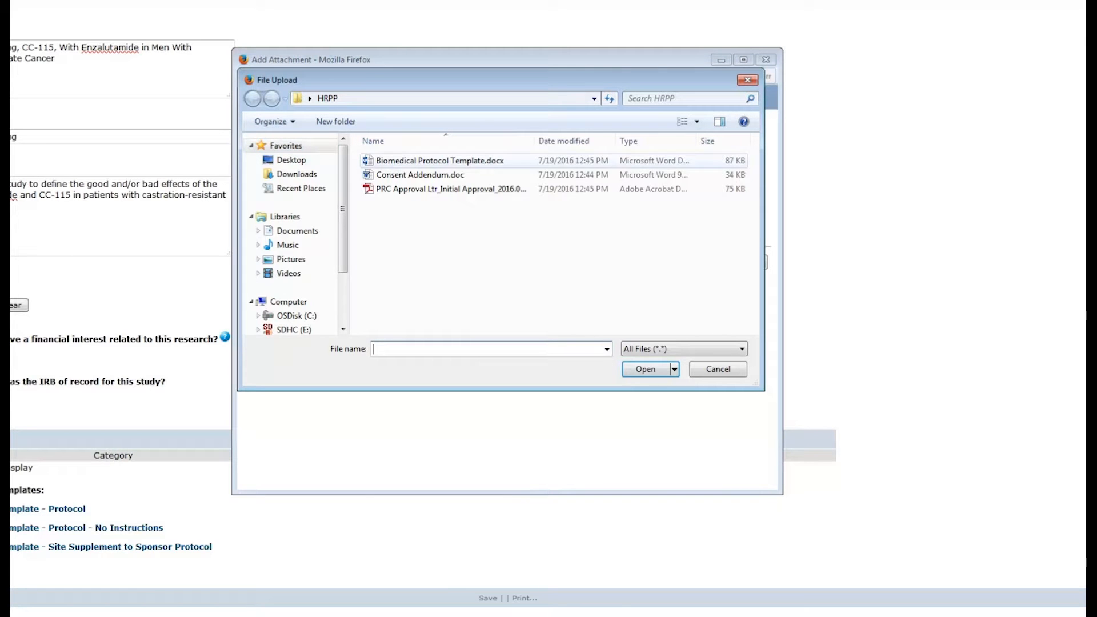
pyautogui.doubleClick(441, 160)
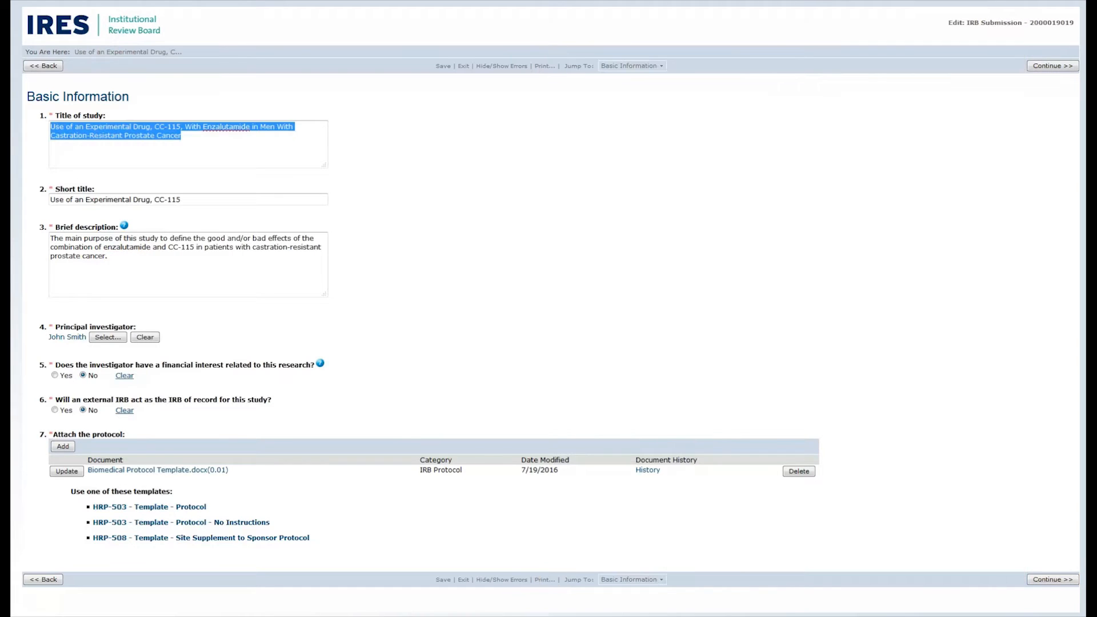
# Step: View the list of form sections that can be jumped to from the Basic Information page
pyautogui.click(188, 144)
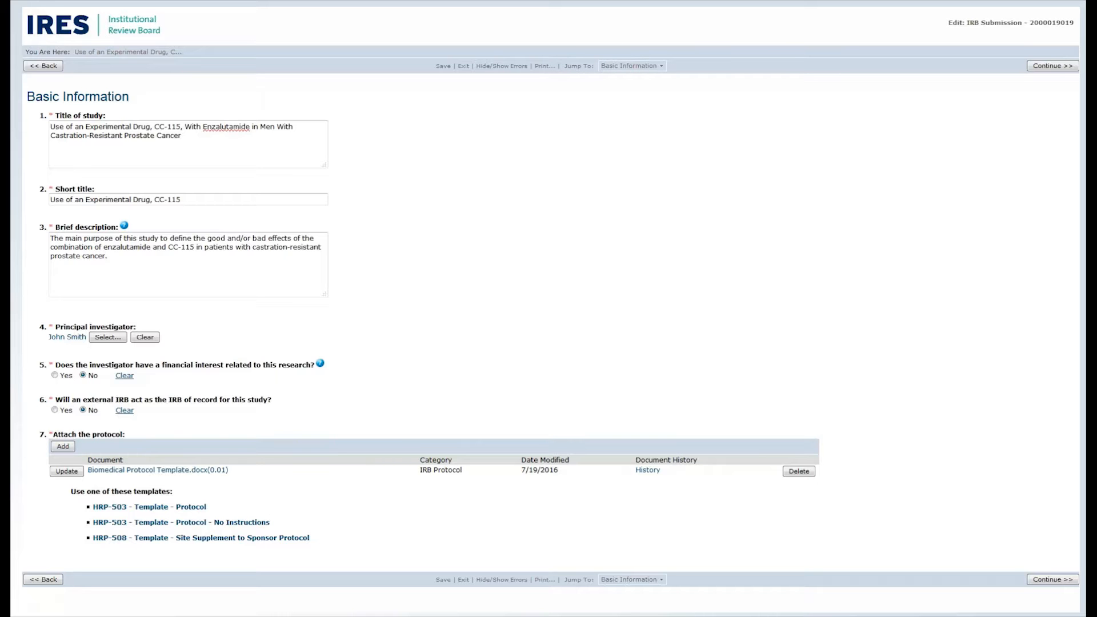
pyautogui.click(632, 66)
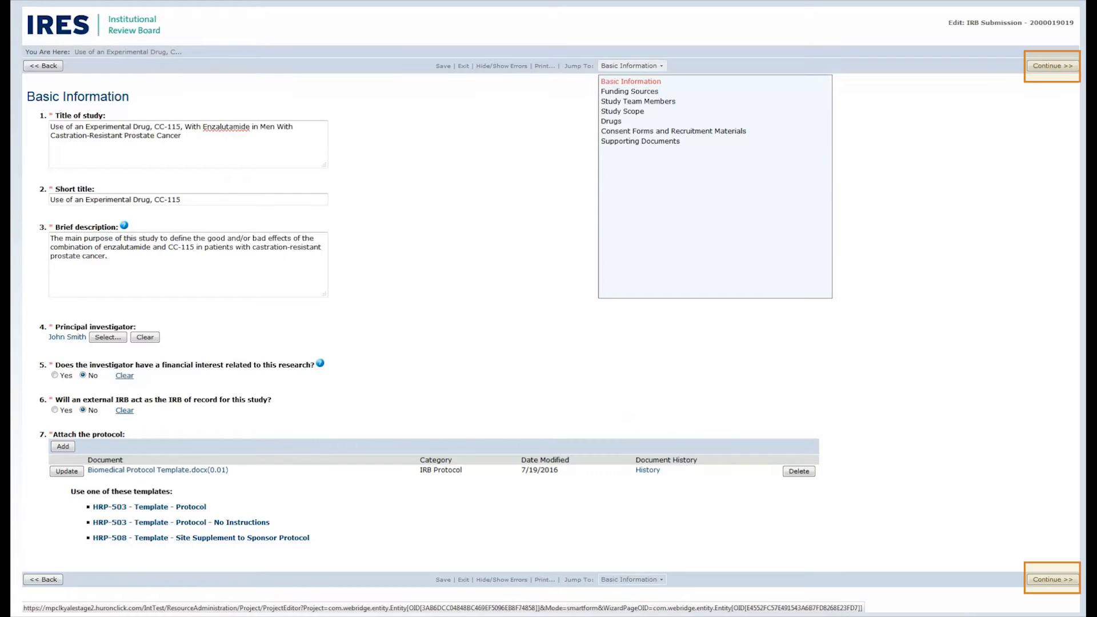
pyautogui.click(633, 66)
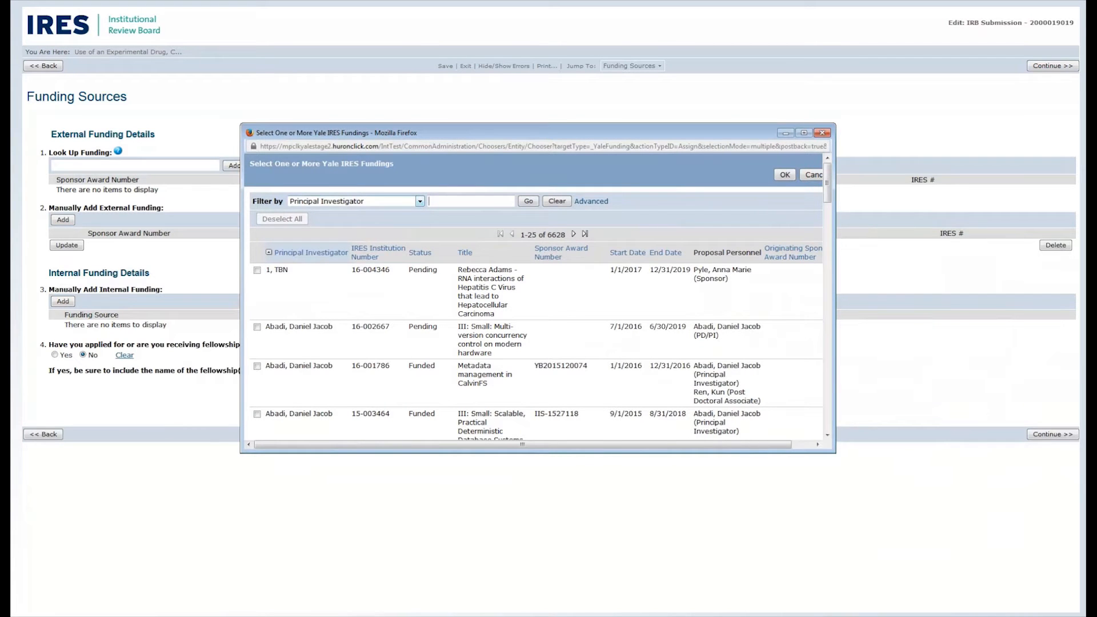
# Step: Examine the filter options and records in the external funding look-up, leaving it without adding any funding
pyautogui.click(420, 201)
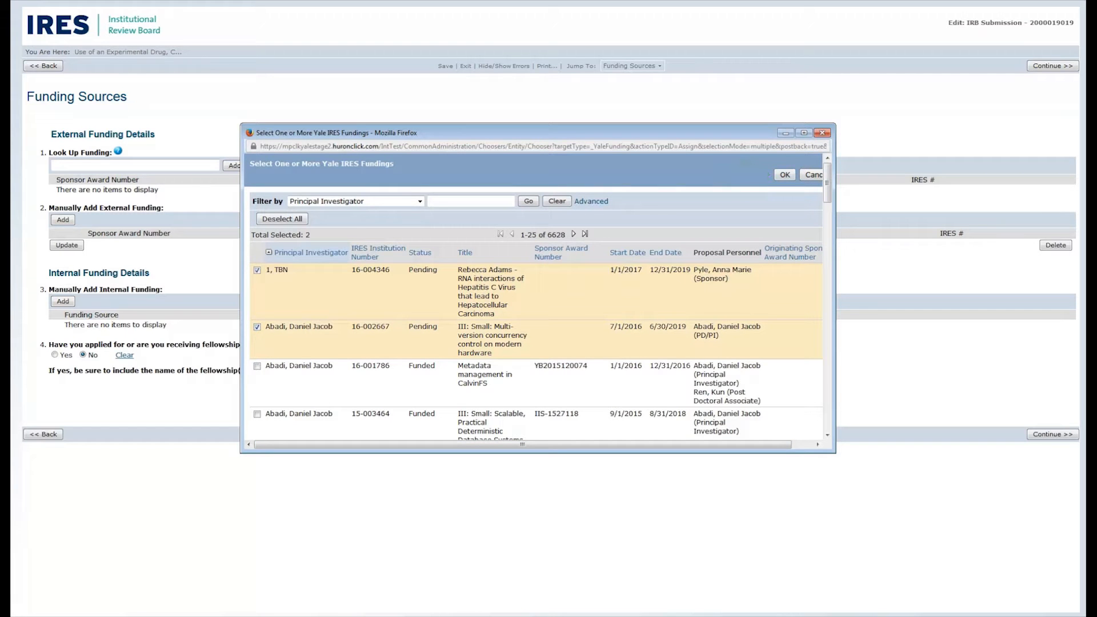
pyautogui.click(812, 175)
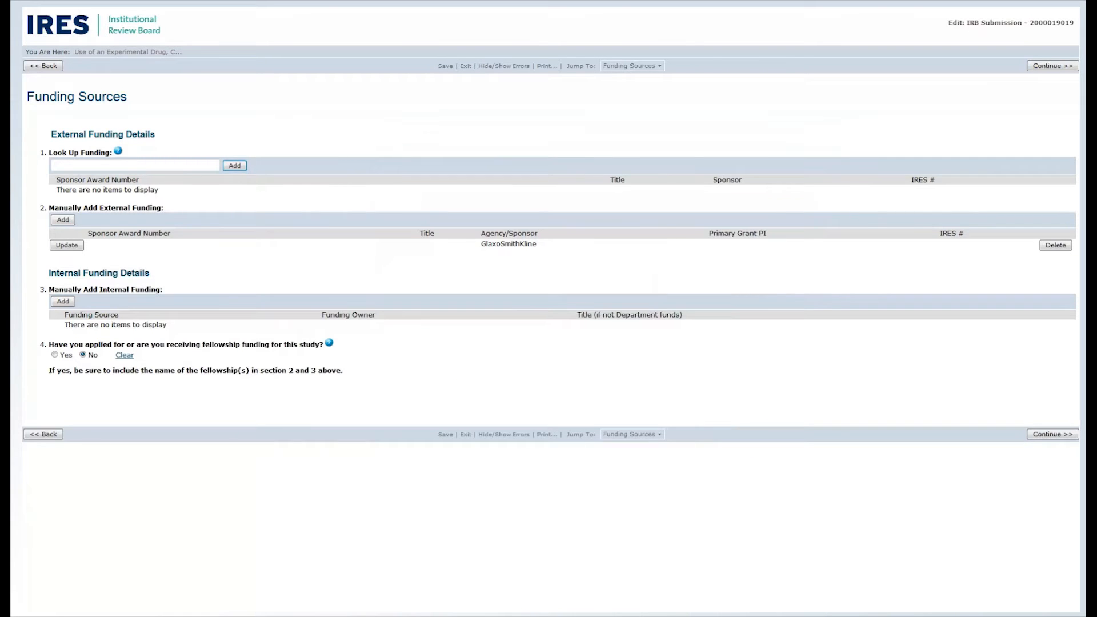
# Step: Examine the entry forms for manually adding external and internal funding, closing them without adding an entry
pyautogui.click(63, 220)
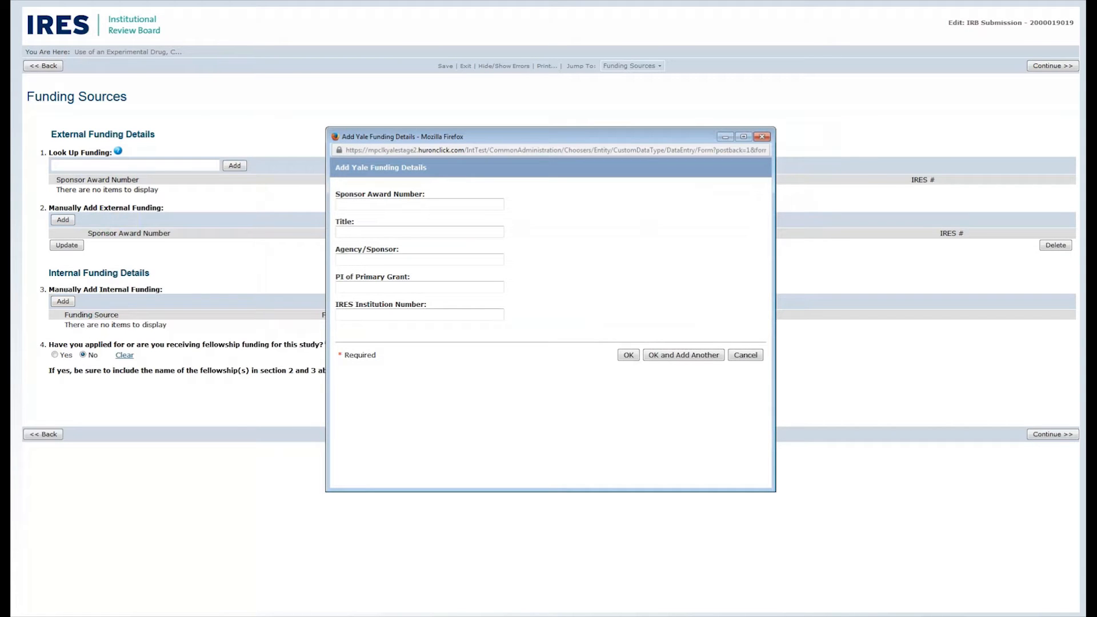
pyautogui.click(354, 205)
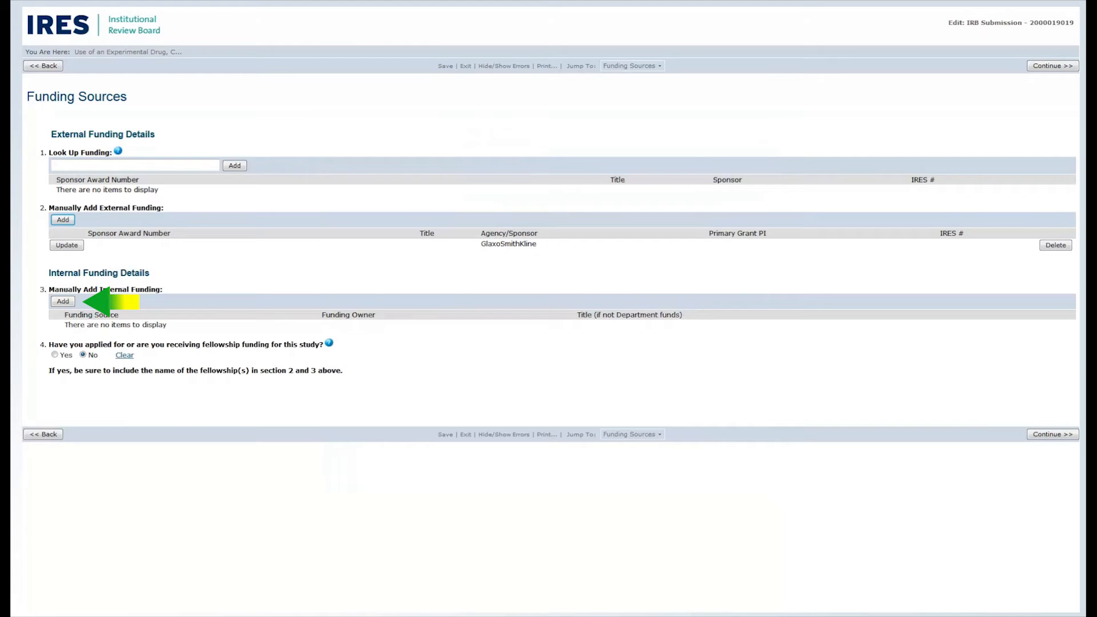
pyautogui.click(63, 301)
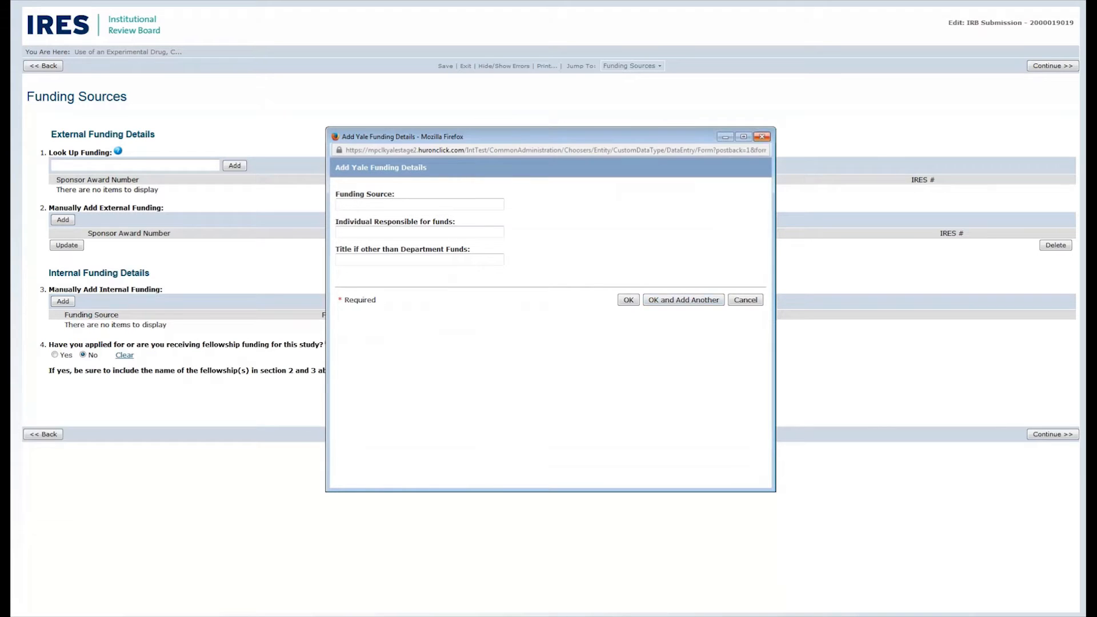
pyautogui.click(762, 137)
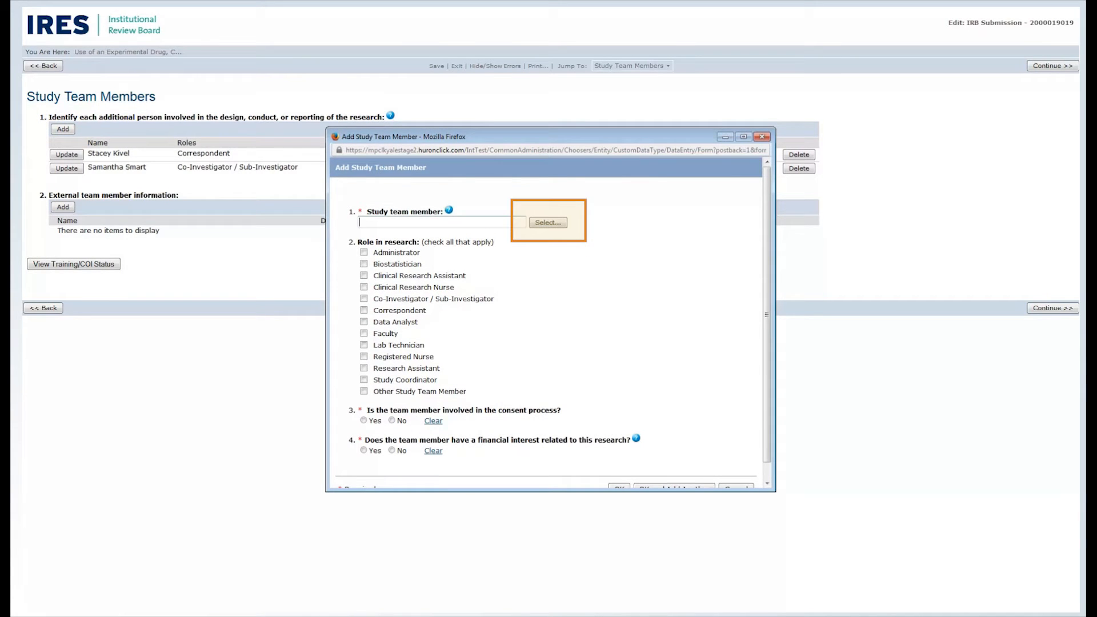
# Step: Add a study team member by last name as Biostatistician, answering No to consent process involvement and financial interest
pyautogui.write('york')
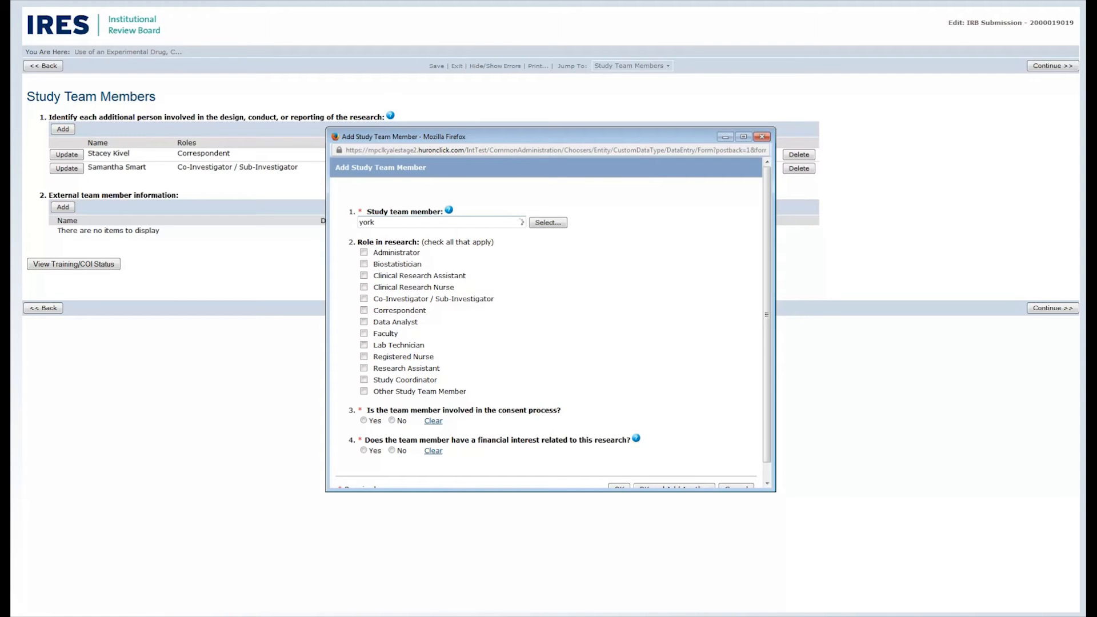
pyautogui.press('Down')
pyautogui.press('Down')
pyautogui.press('Return')
pyautogui.click(364, 264)
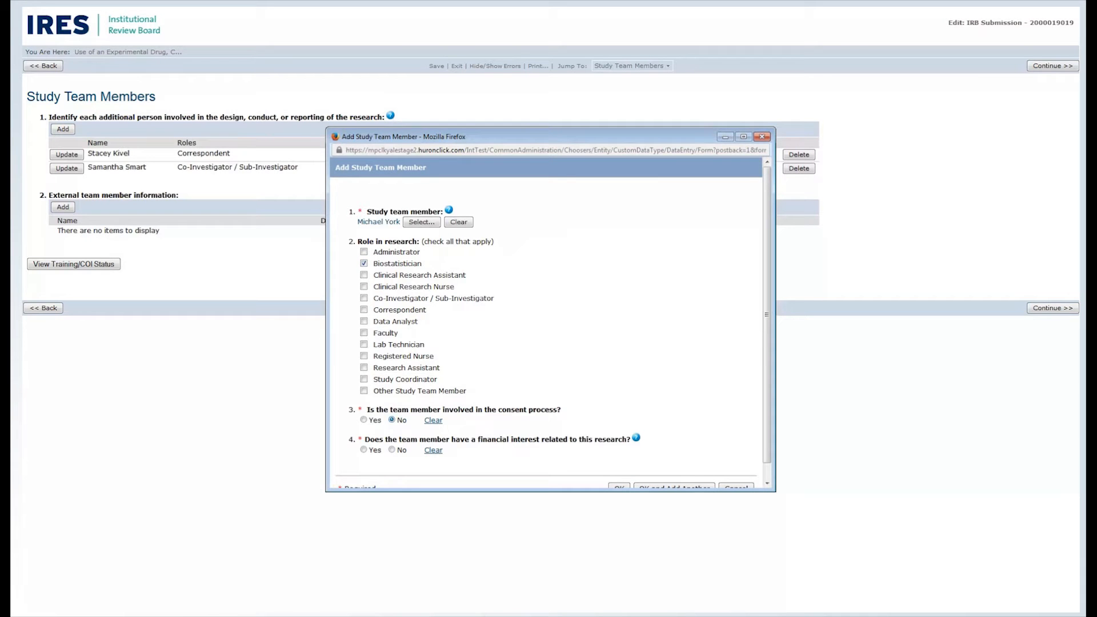
pyautogui.scroll(-1, 550, 322)
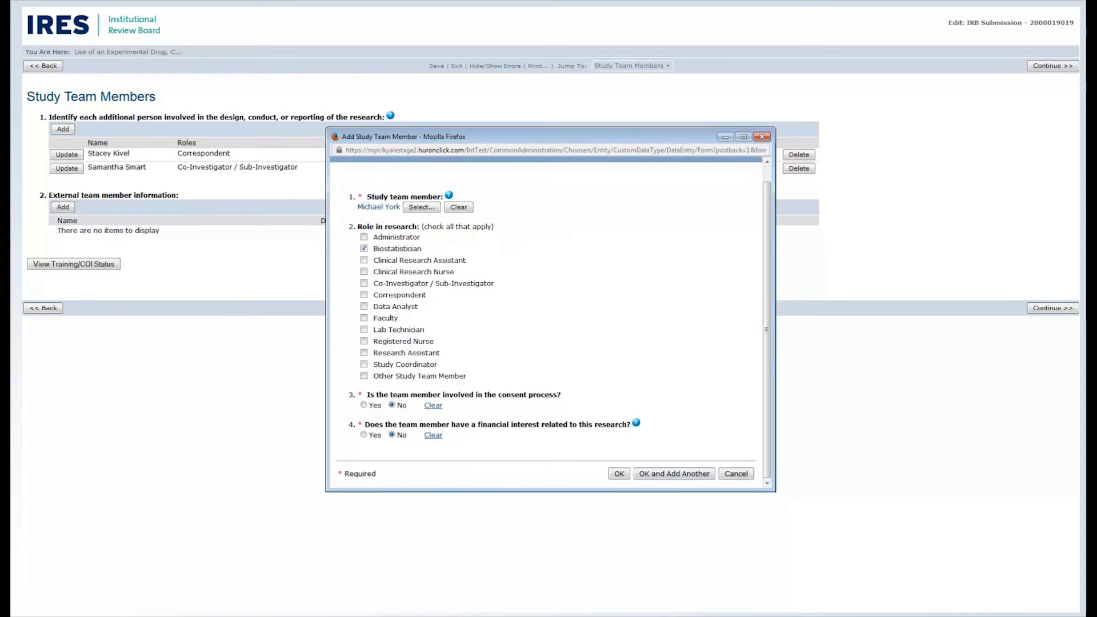
pyautogui.click(619, 473)
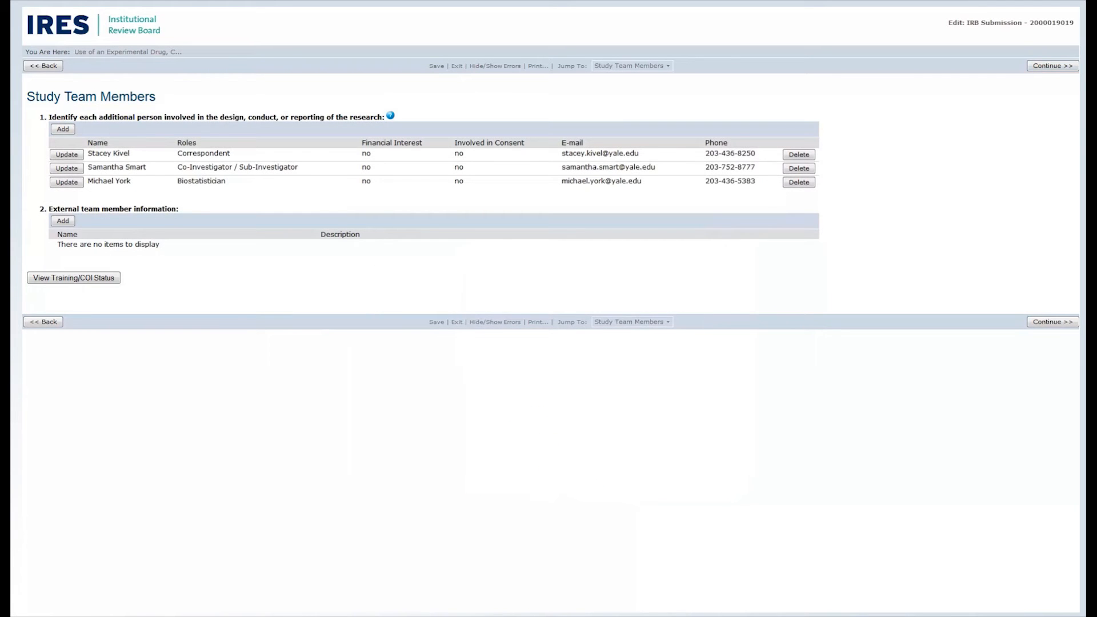
# Step: View the document upload form for external team member information
pyautogui.click(63, 221)
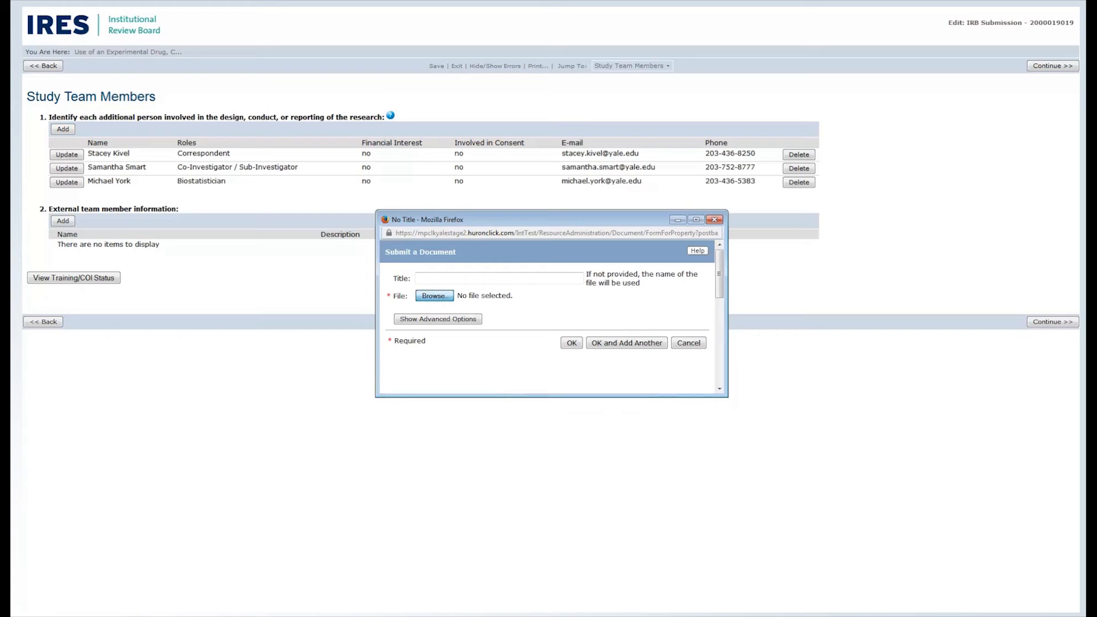
pyautogui.click(434, 295)
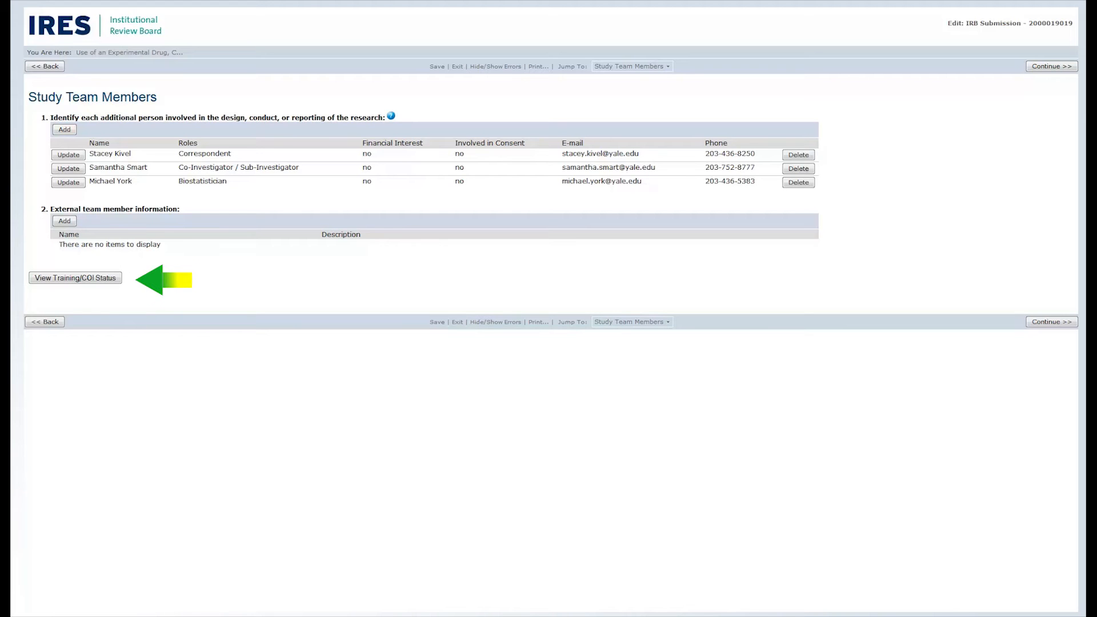
# Step: Review the training and COI compliance status of the principal investigator and all study team members
pyautogui.click(84, 278)
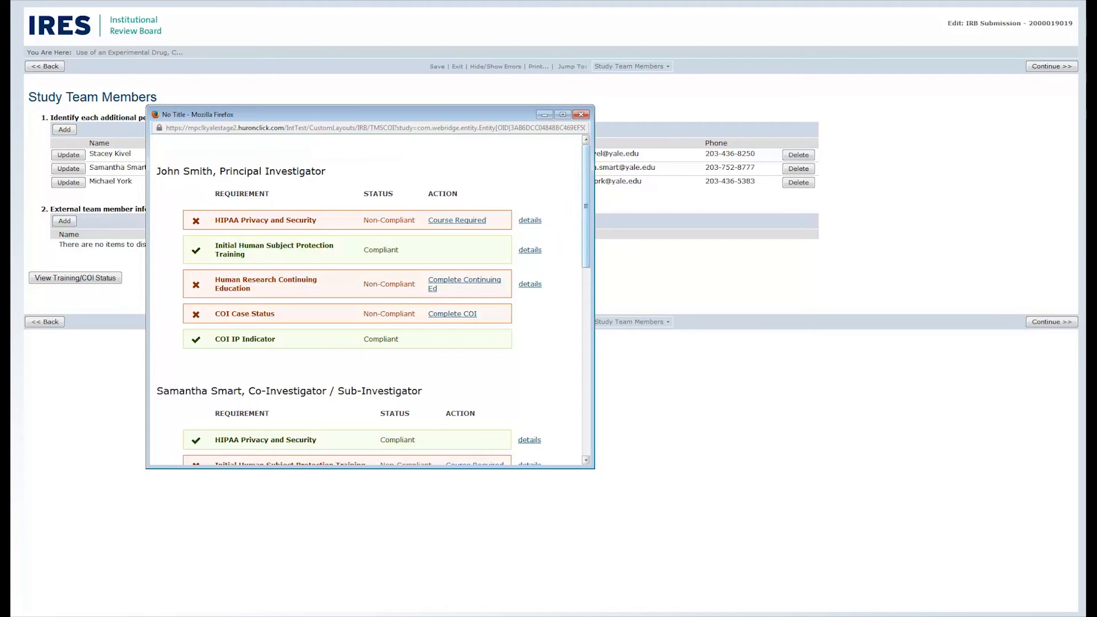
pyautogui.scroll(-3, 366, 300)
pyautogui.scroll(-5, 366, 300)
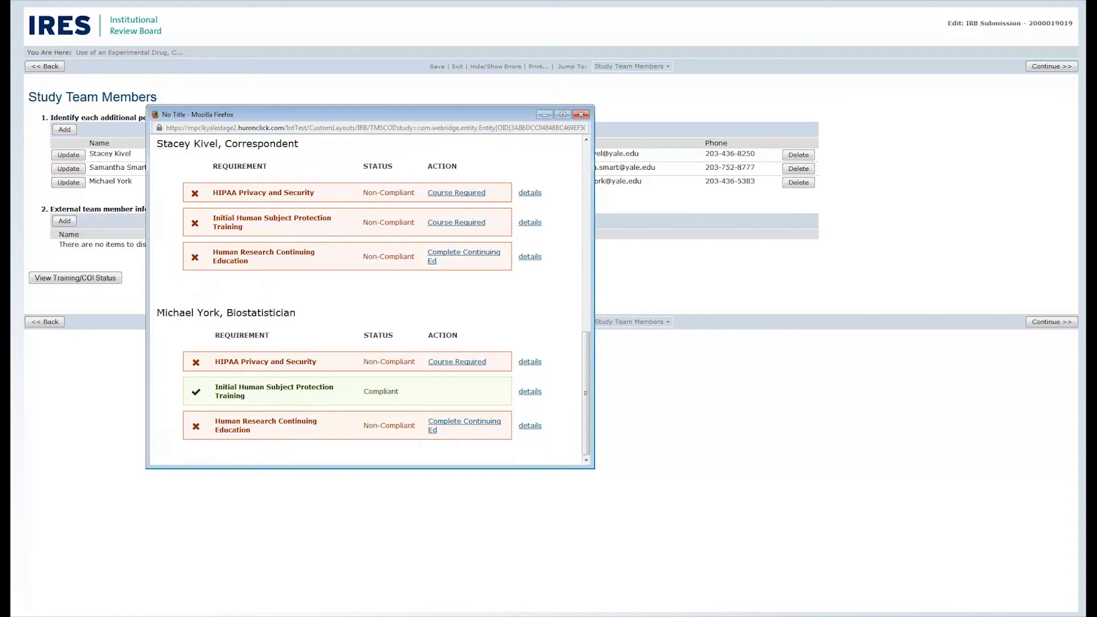
pyautogui.click(581, 114)
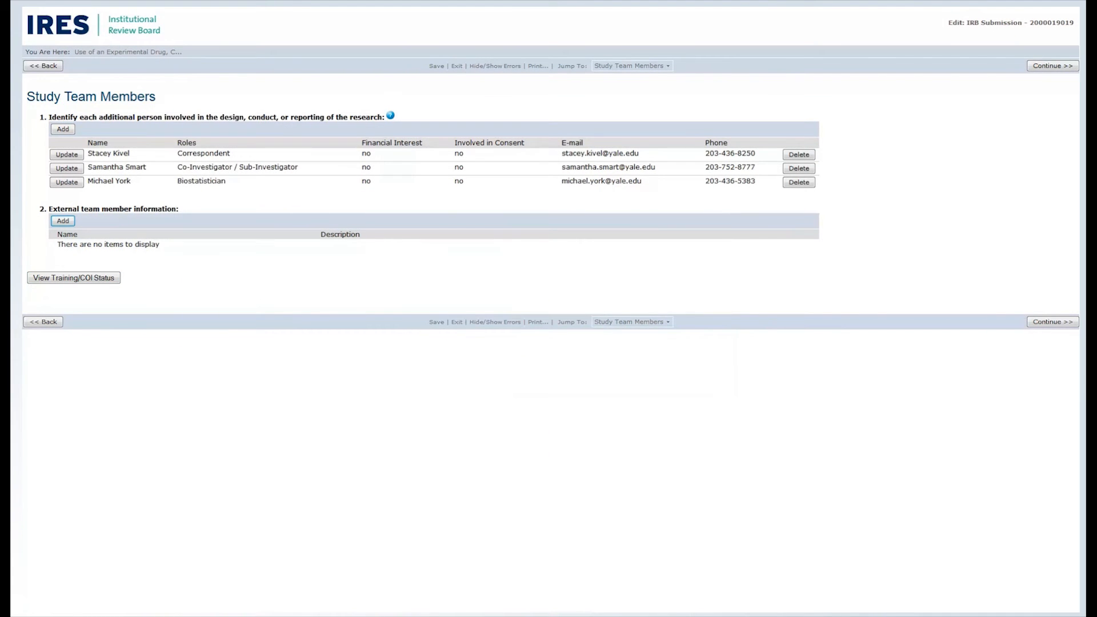
# Step: Continue to the Study Scope page and review its answers, from external sites through required approvals and study locations
pyautogui.click(1053, 66)
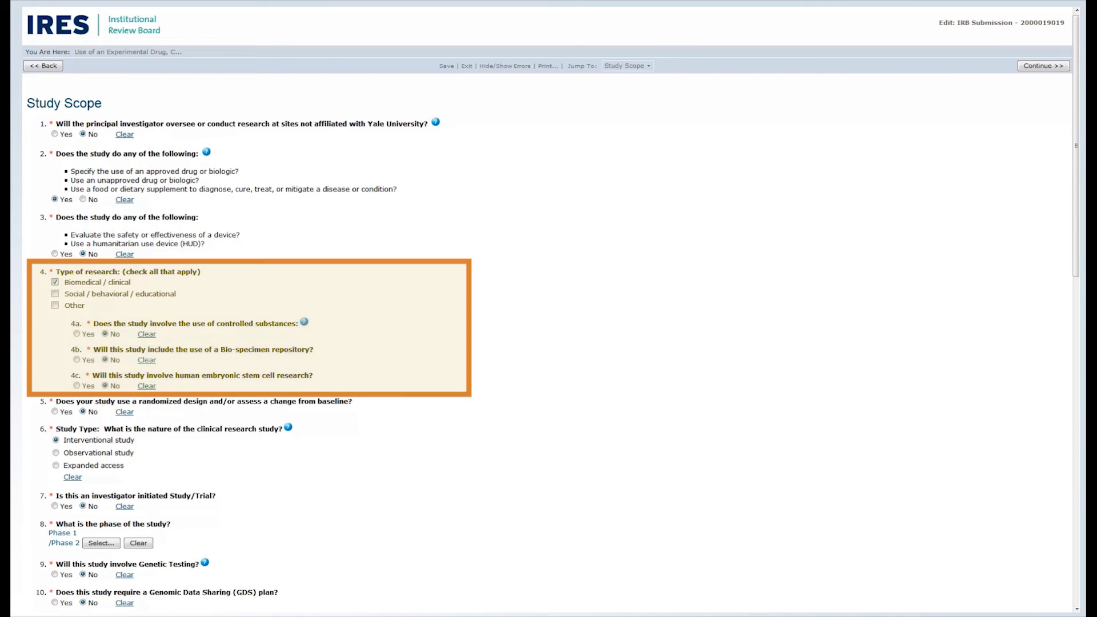
pyautogui.scroll(-3, 549, 308)
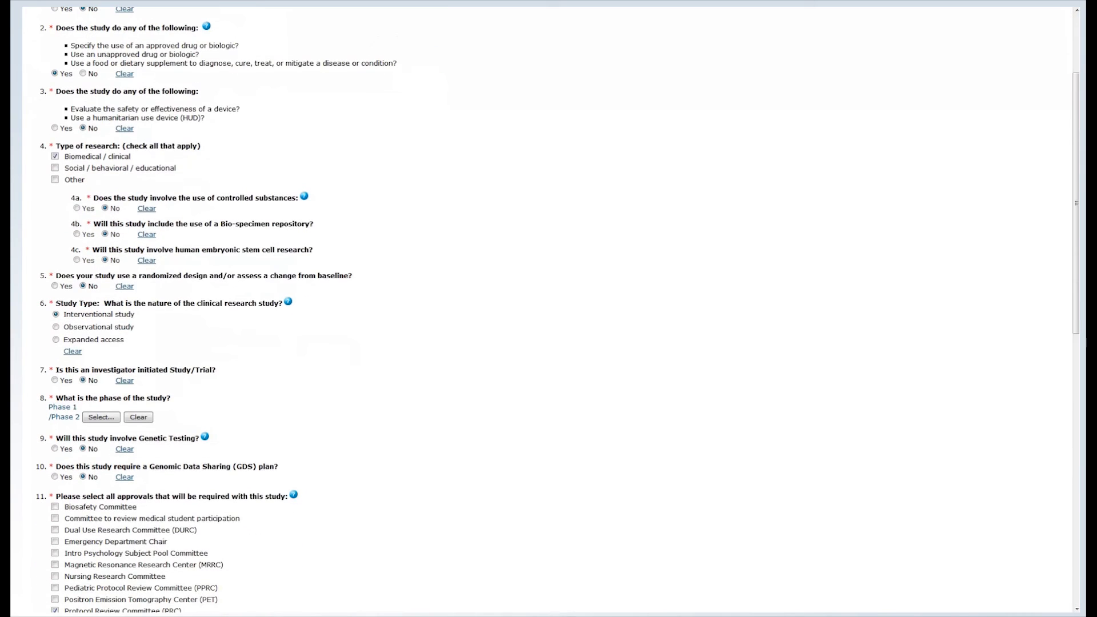
pyautogui.scroll(-4, 549, 308)
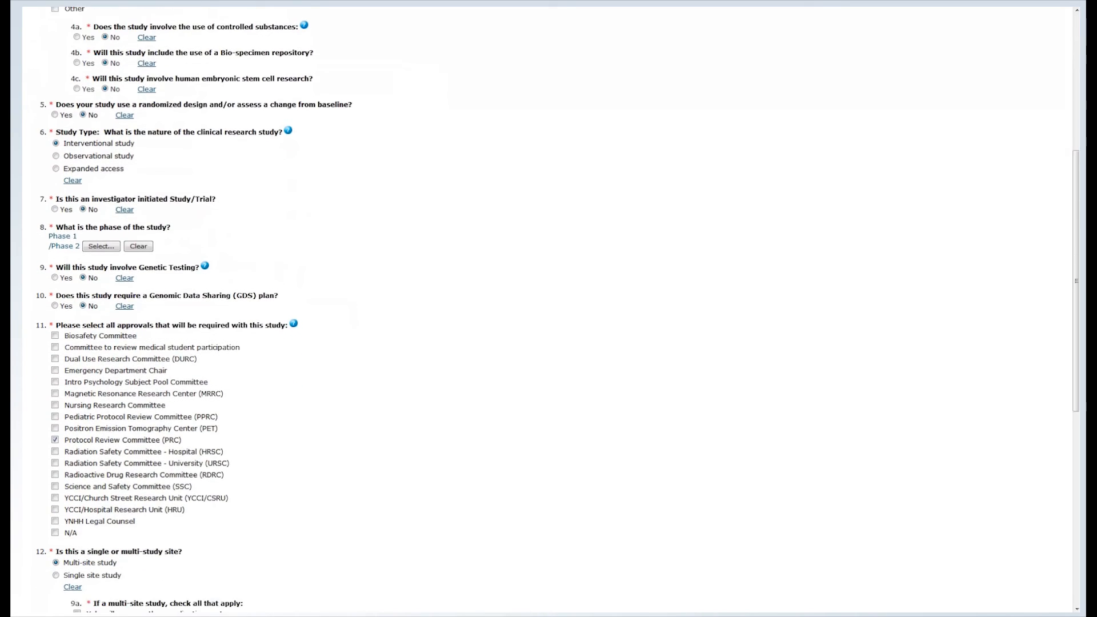
pyautogui.scroll(-1, 549, 308)
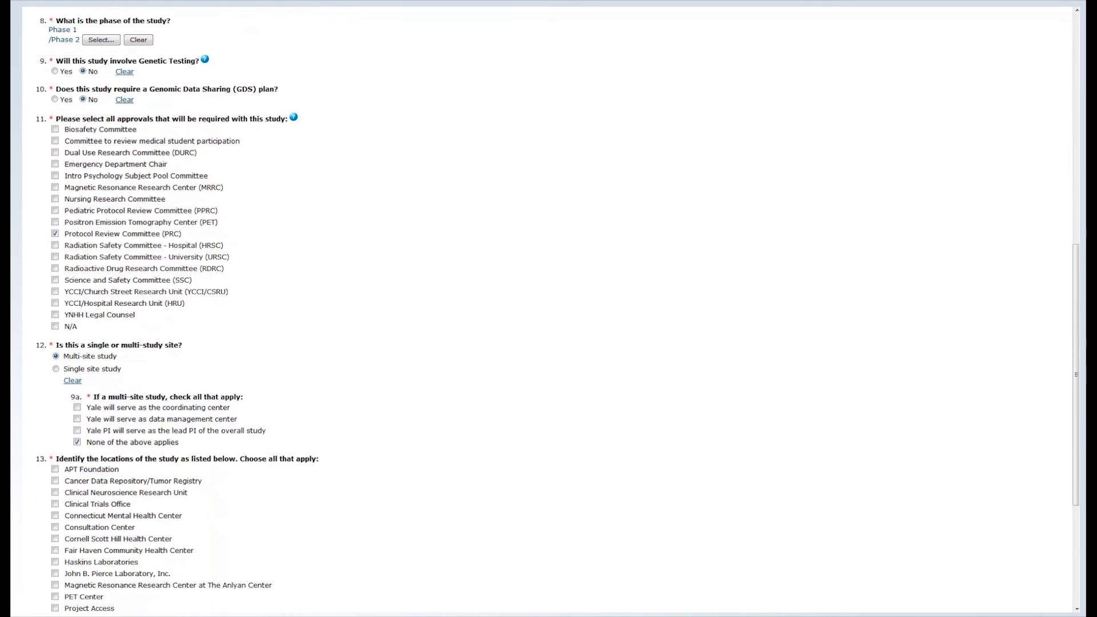
pyautogui.scroll(-3, 549, 309)
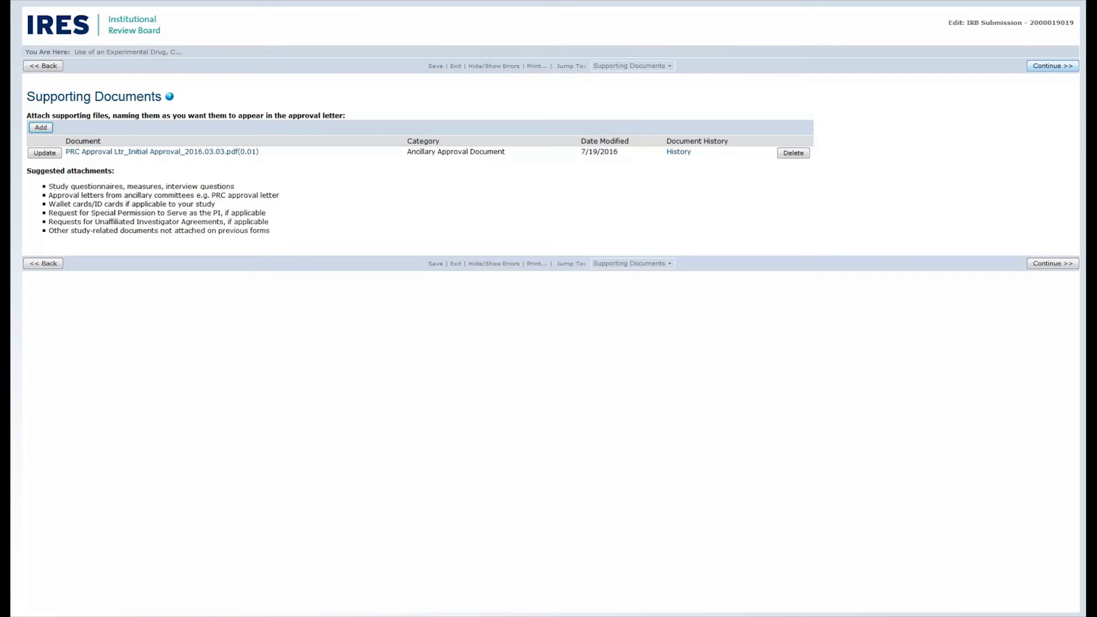
# Step: Continue past the Supporting Documents page and finish the IRB submission form
pyautogui.click(1053, 66)
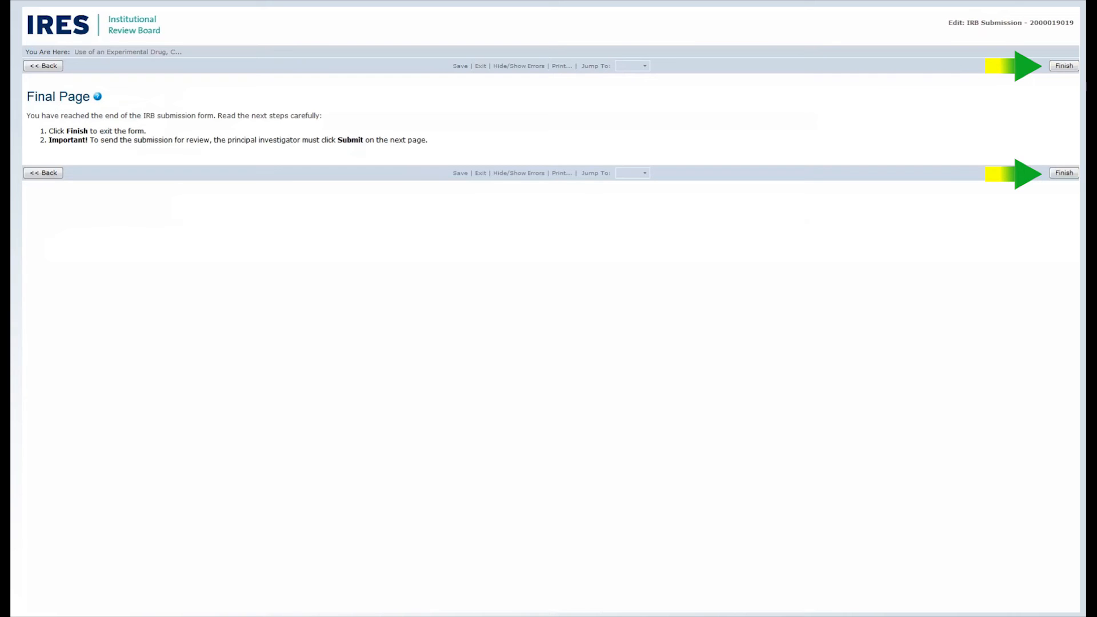
pyautogui.click(1064, 66)
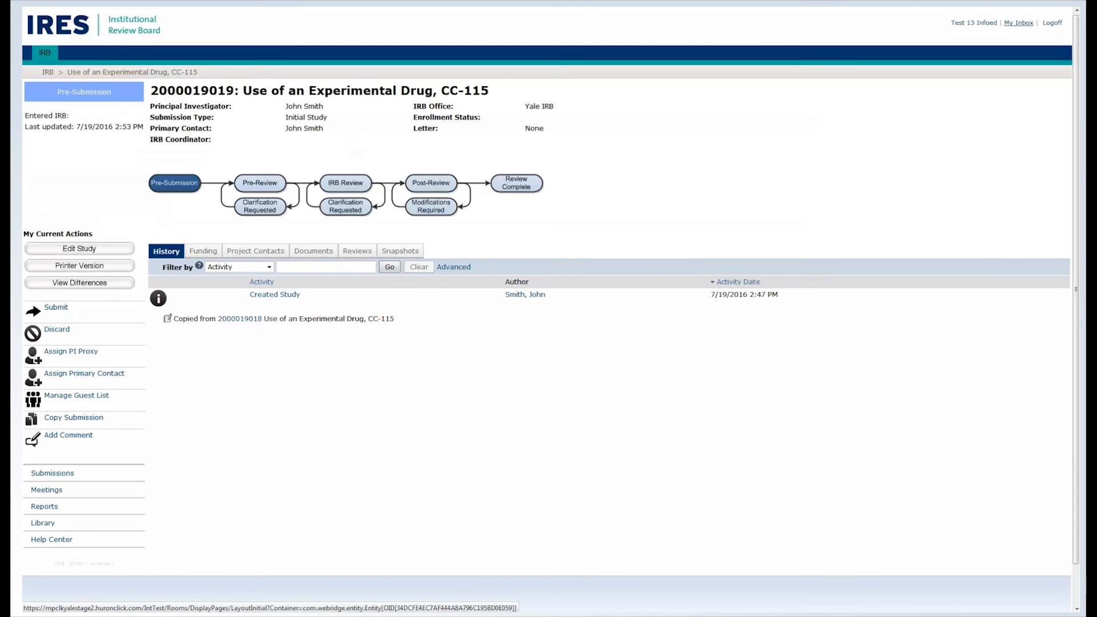
# Step: Open the study "Use of an Experimental Drug, CC-115" from the inbox and submit it for review
pyautogui.click(1019, 23)
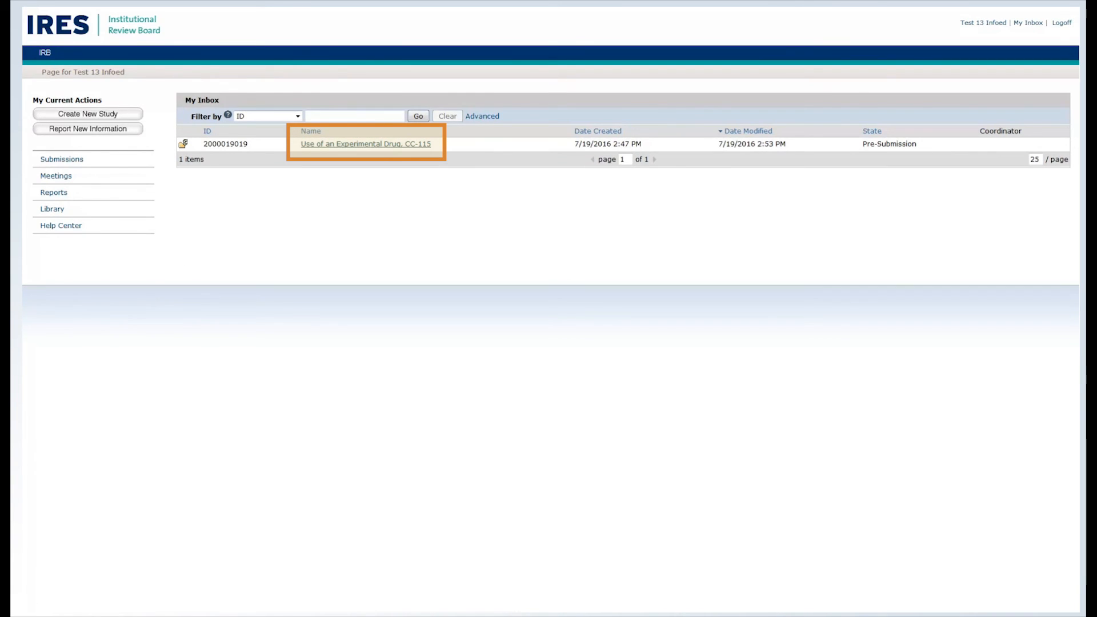
pyautogui.click(366, 144)
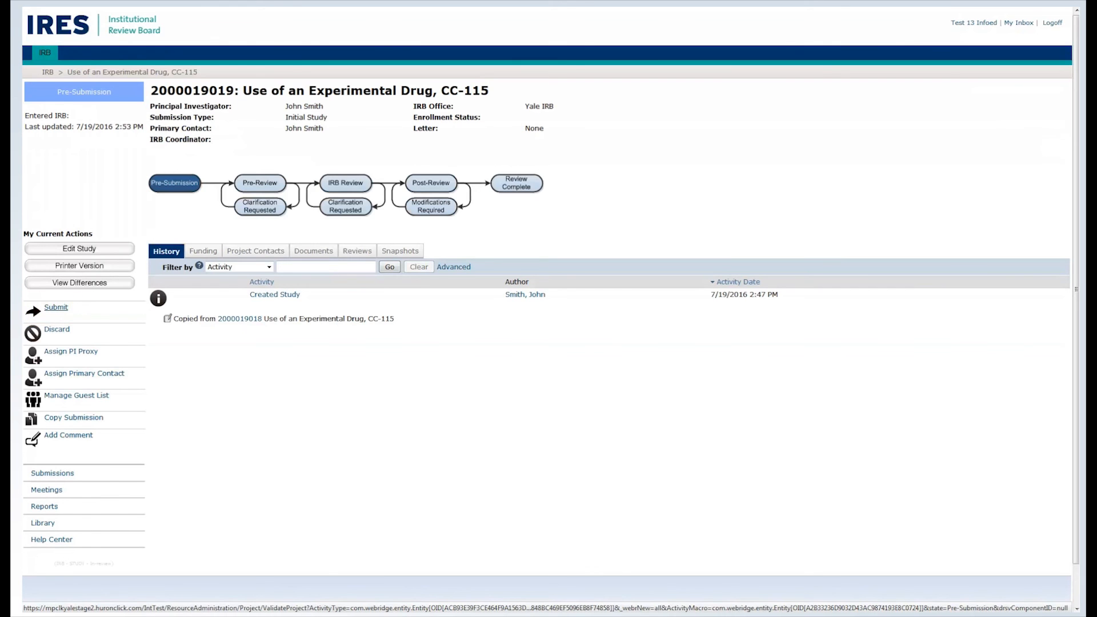
pyautogui.click(56, 308)
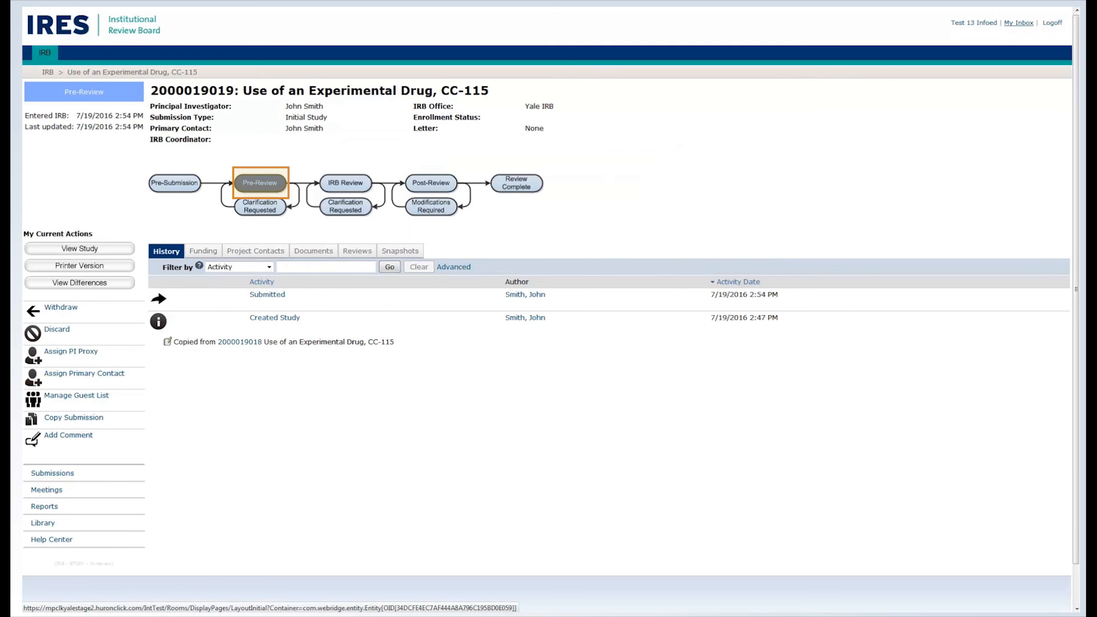
# Step: Return to the inbox and open the IRB Submissions list
pyautogui.click(1019, 23)
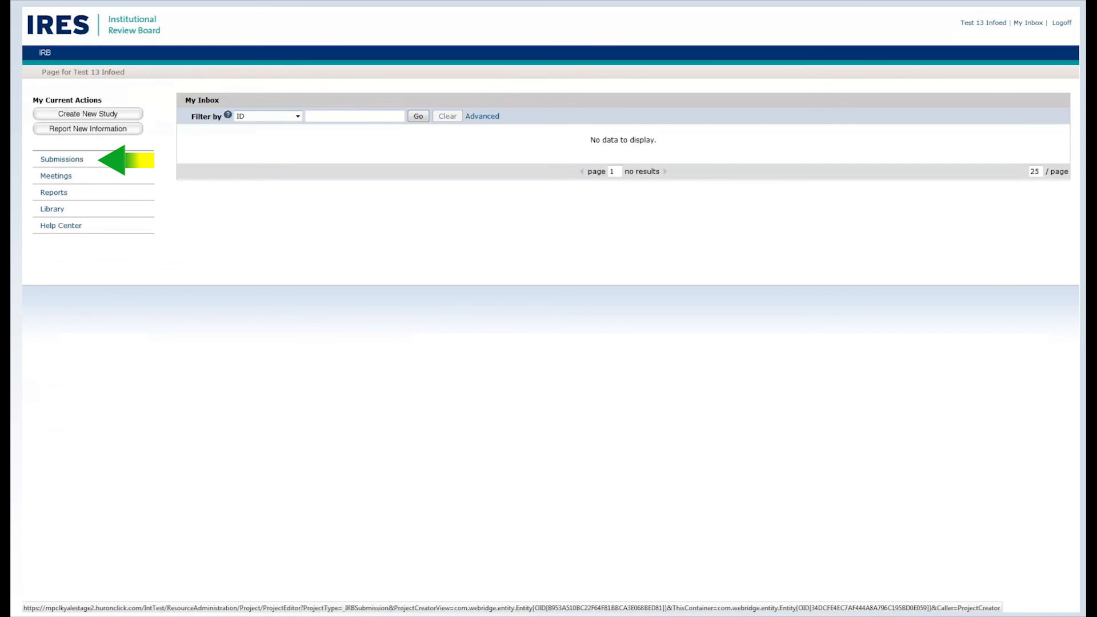
pyautogui.click(62, 159)
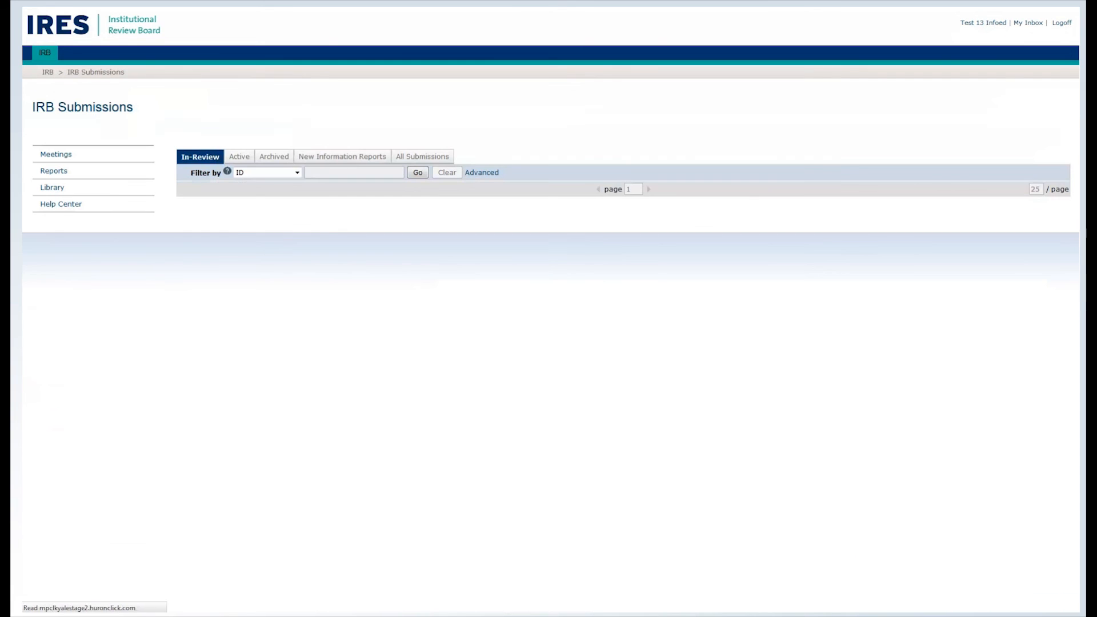